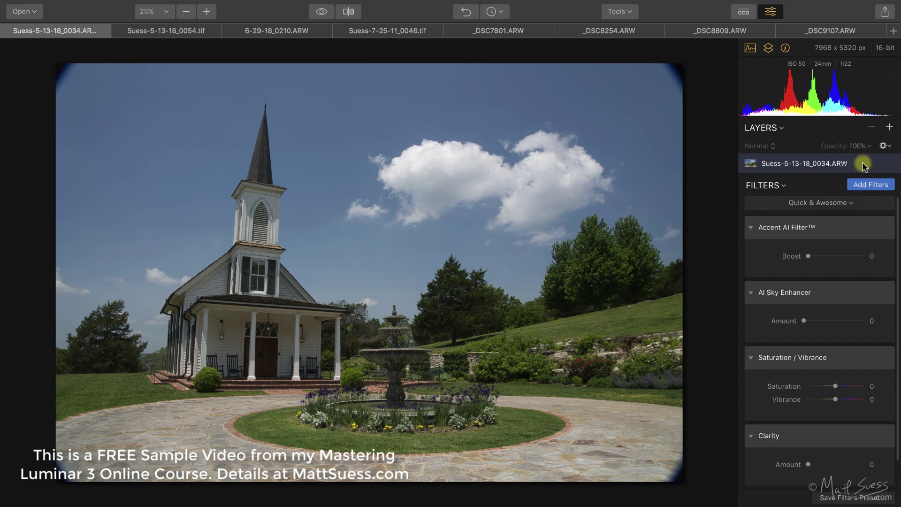
Step: Browse the filters catalog, then close it without adding a filter
click(870, 185)
mouse_move(676, 131)
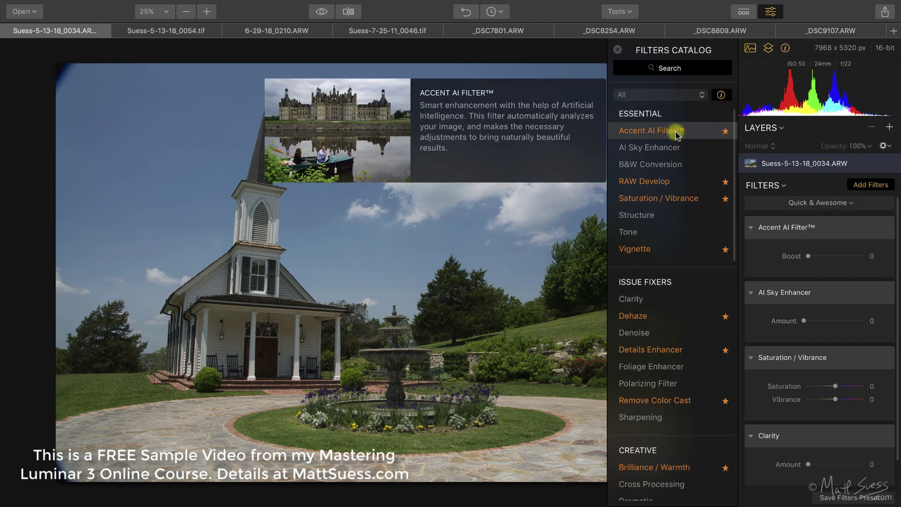
mouse_move(674, 146)
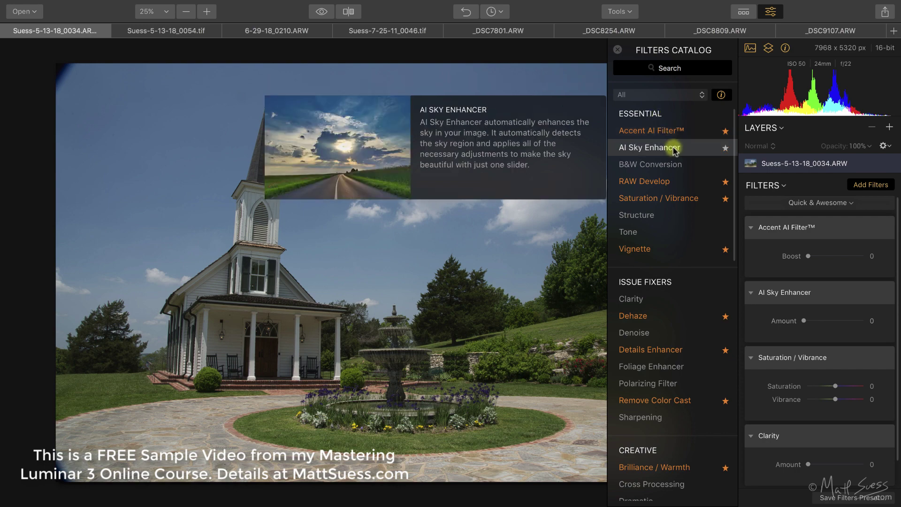
click(618, 49)
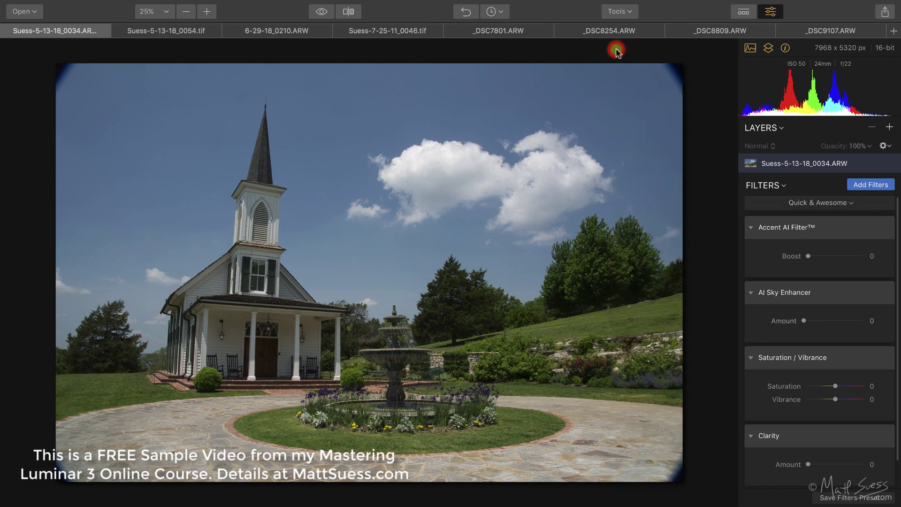
Step: Keep the Quick & Awesome workspace and raise AI Sky Enhancer Amount to 93
click(821, 202)
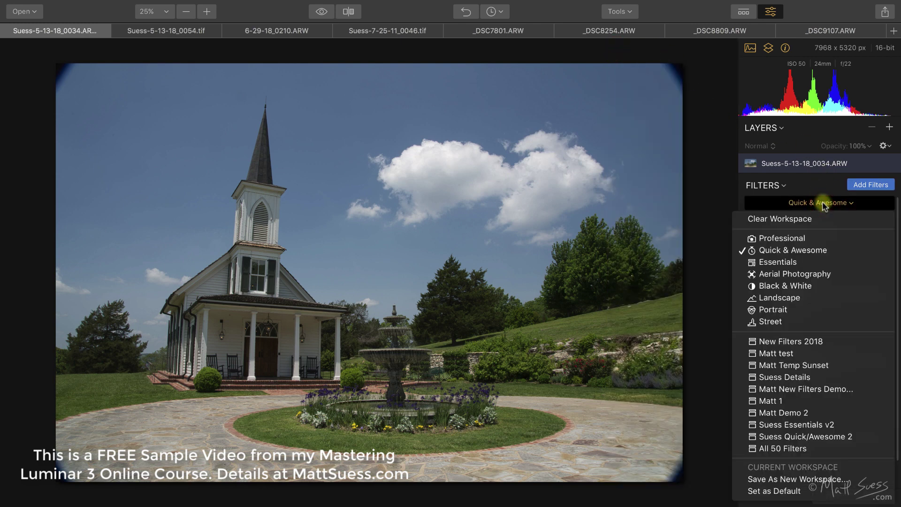
click(826, 249)
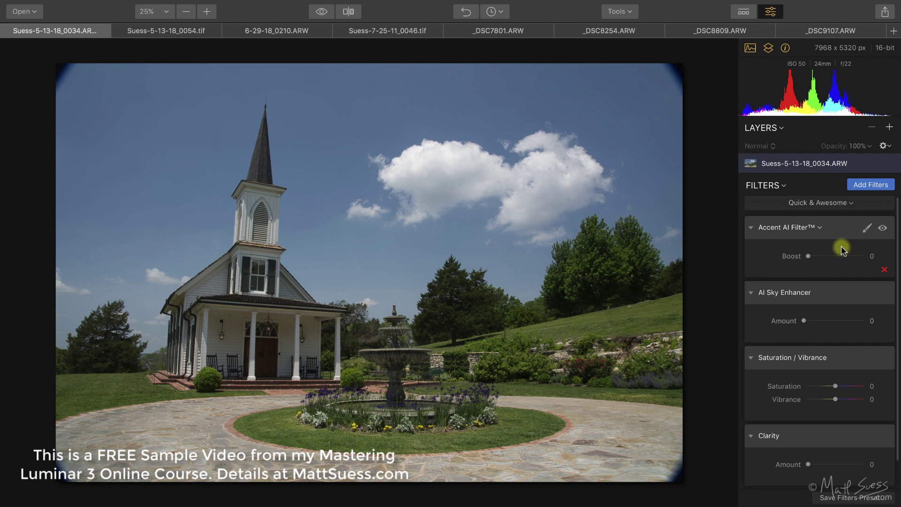
click(804, 322)
drag(804, 322, 867, 324)
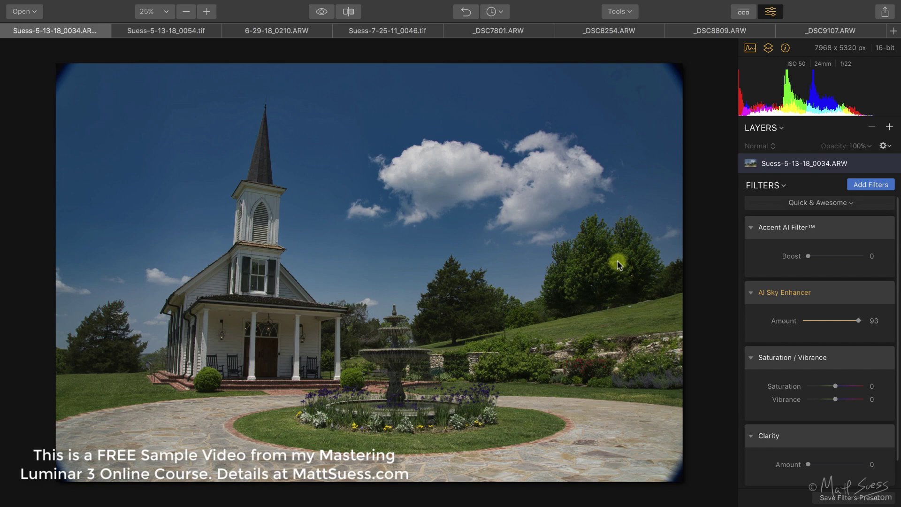
Step: Test weaker sky amounts on the clouds at 100% zoom, then fit the view and settle at 12
click(591, 226)
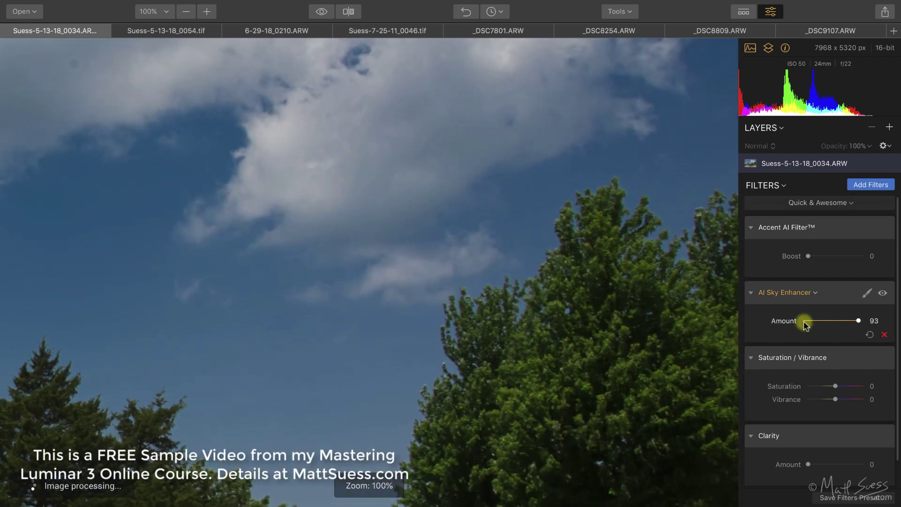
mouse_move(859, 320)
mouse_down()
mouse_move(816, 324)
mouse_move(875, 326)
mouse_up()
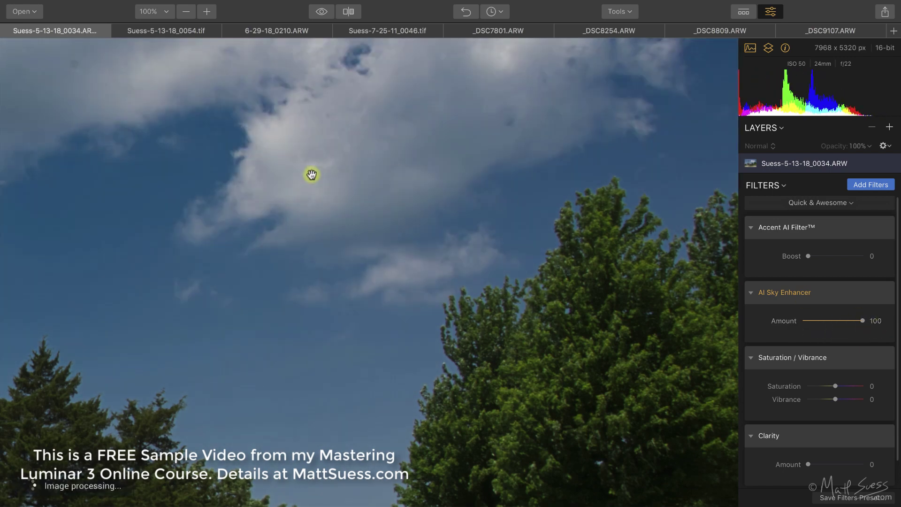
drag(312, 175, 441, 376)
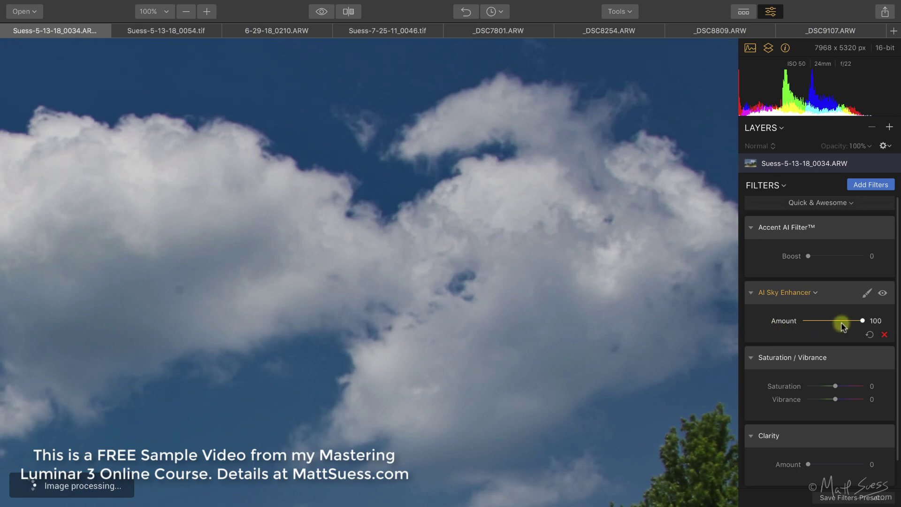
drag(841, 322, 809, 325)
click(554, 347)
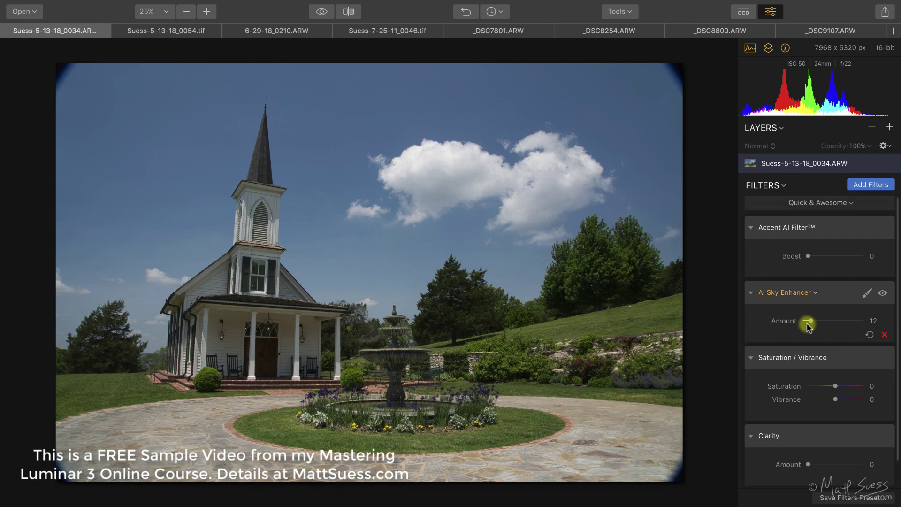
Step: Open Suess-5-13-18_0054.tif and set AI Sky Enhancer to 100 after comparing it with 64
click(170, 31)
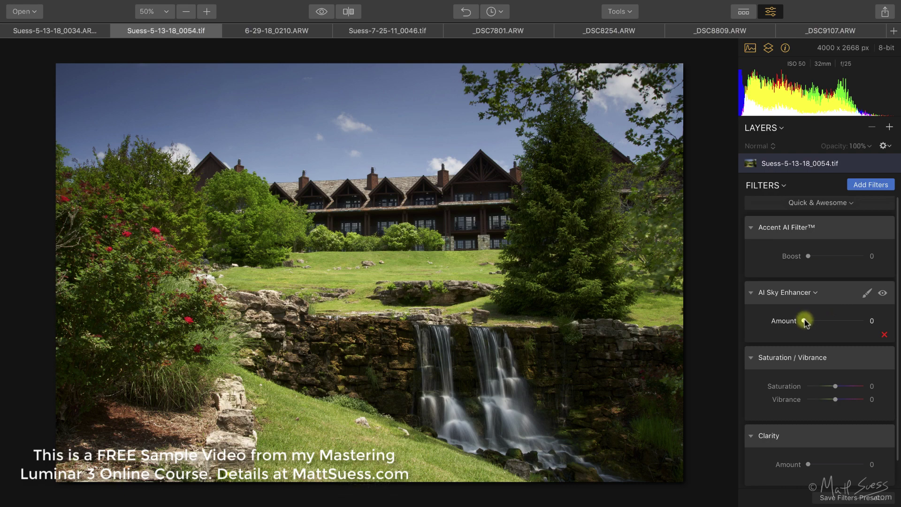
drag(805, 322, 875, 326)
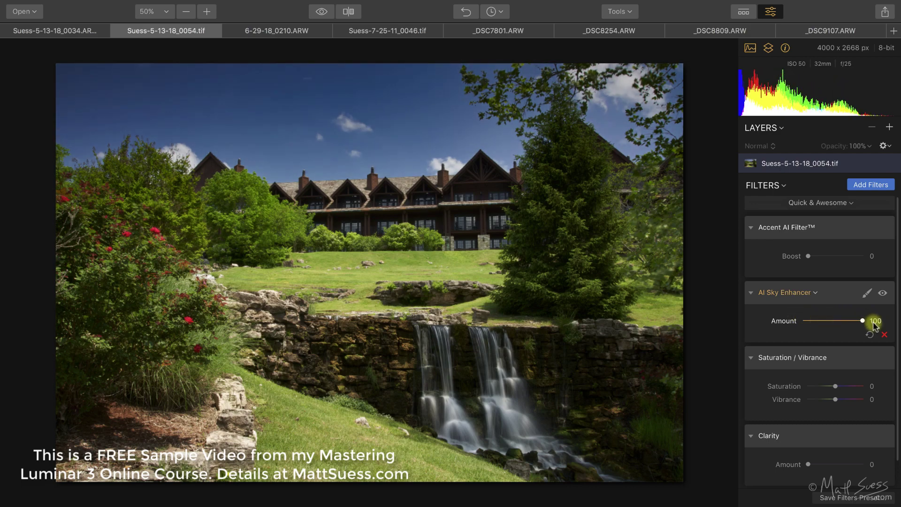
drag(876, 325, 847, 327)
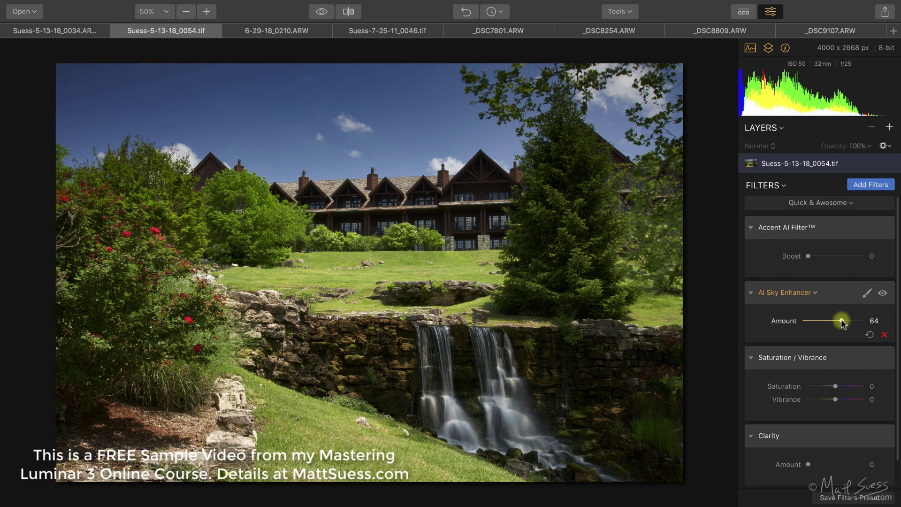
drag(842, 323, 879, 323)
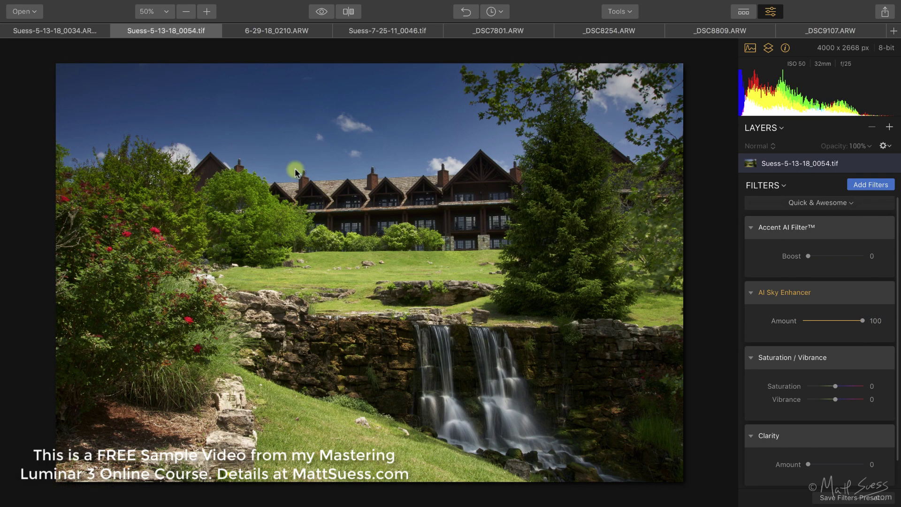
Step: Duplicate AI Sky Enhancer twice for three copies at 100, checking the treetop sky zoomed in
click(814, 293)
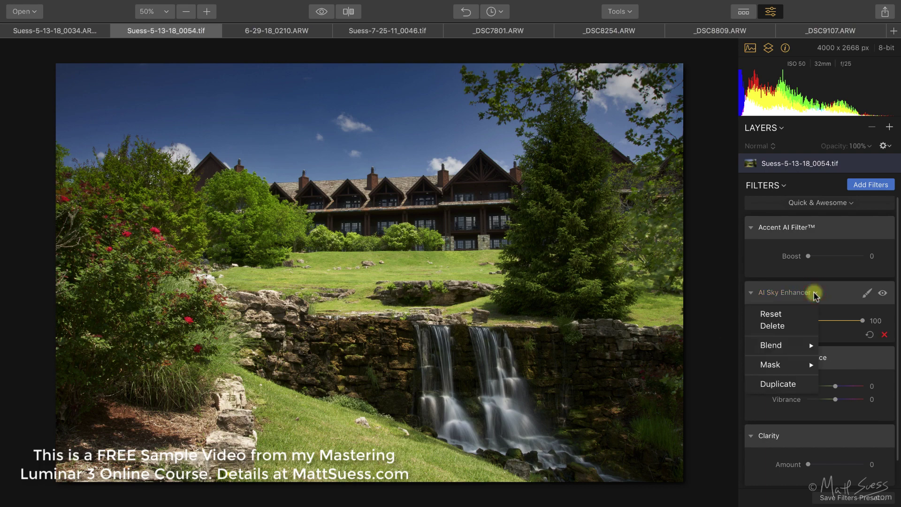
click(803, 384)
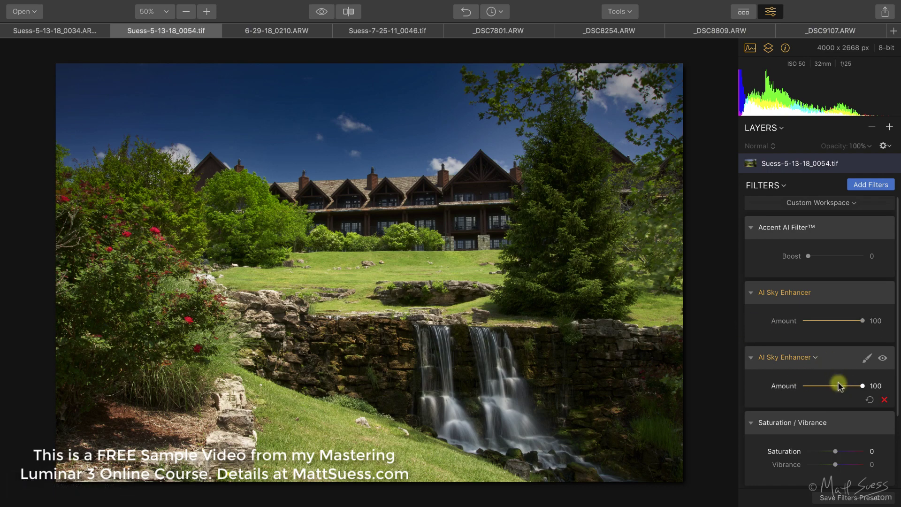
mouse_move(862, 387)
mouse_down()
mouse_move(831, 386)
mouse_move(876, 393)
mouse_up()
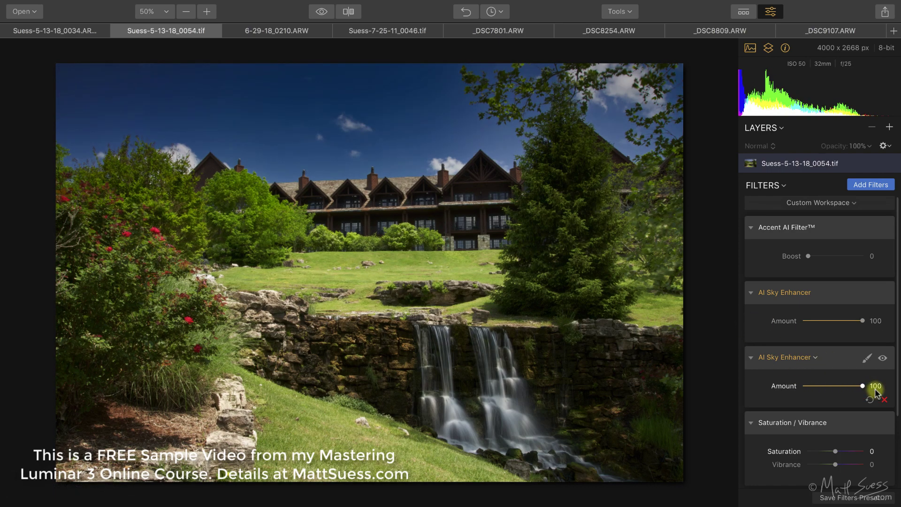
click(815, 357)
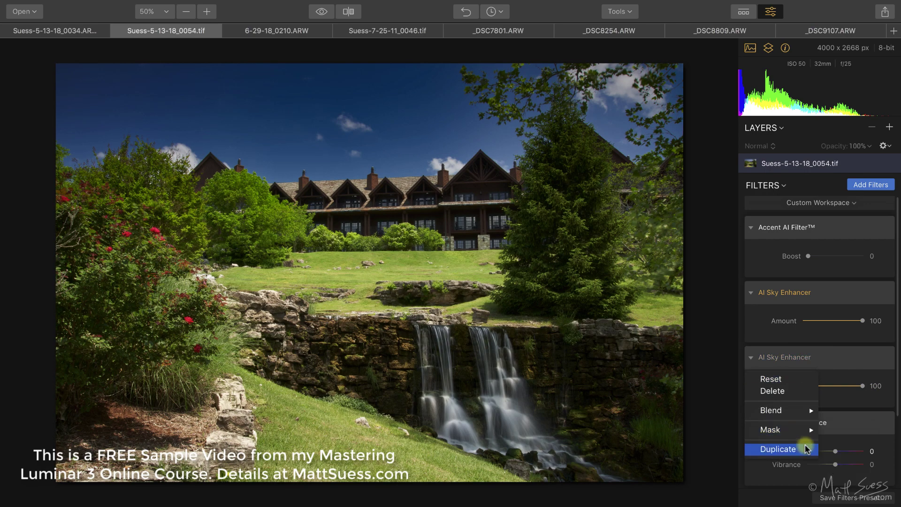
click(805, 448)
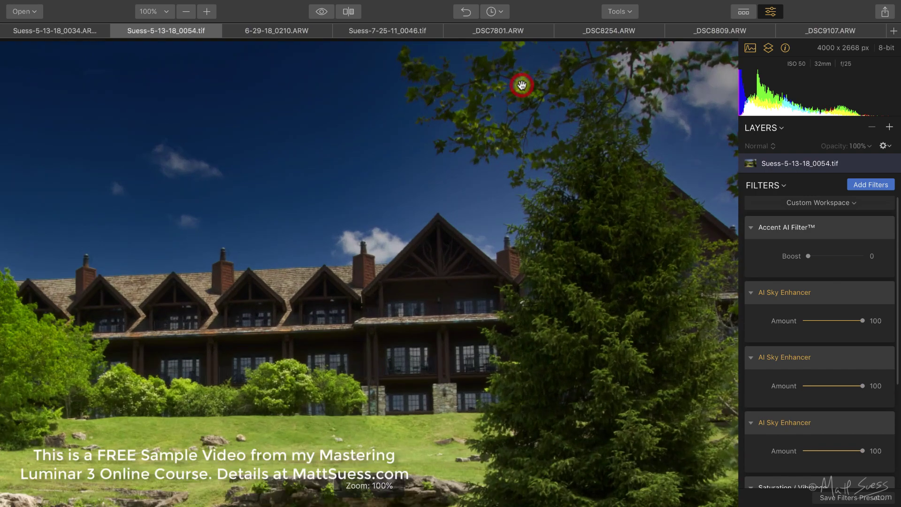
double_click(522, 85)
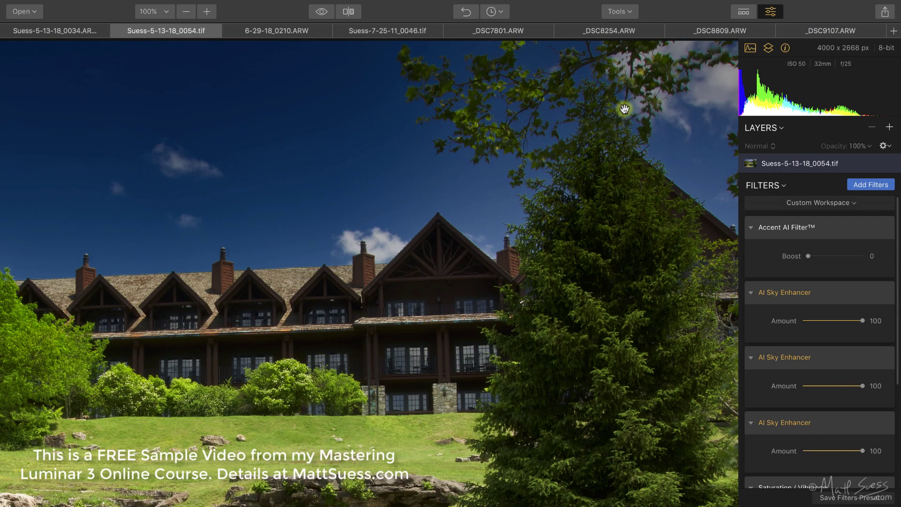
double_click(400, 148)
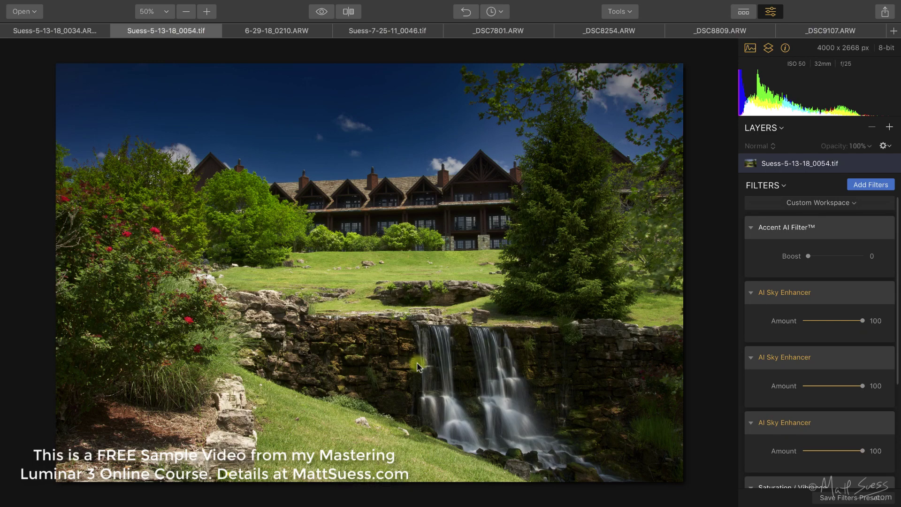
Step: Set the 6-29-18_0210.ARW squirrel photo's sky enhancement to 95, then open Suess-7-25-11_0046.tif
click(290, 37)
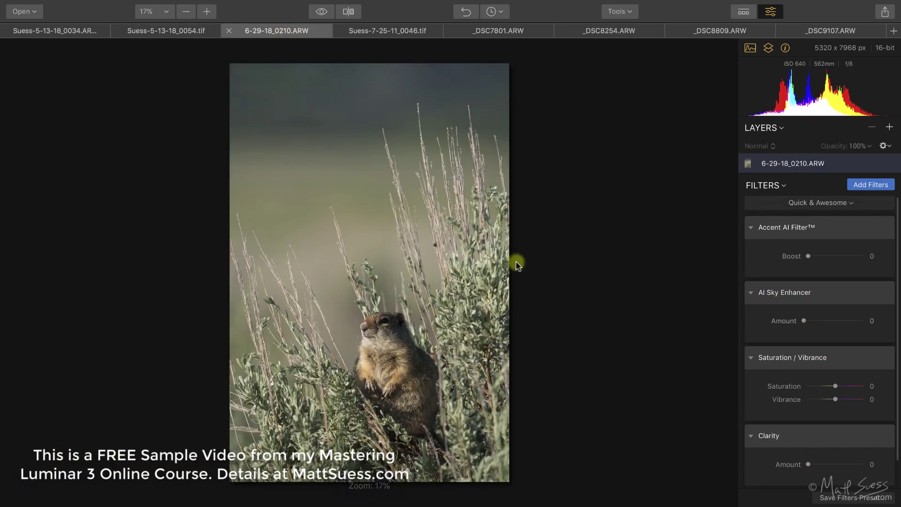
click(823, 320)
click(859, 321)
mouse_move(860, 322)
mouse_down()
mouse_move(876, 319)
mouse_move(799, 319)
mouse_move(864, 321)
mouse_up()
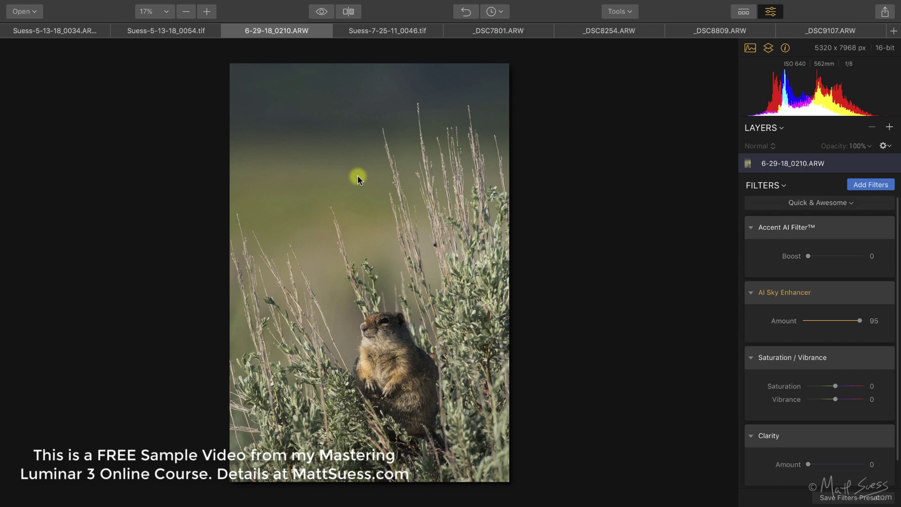
click(391, 32)
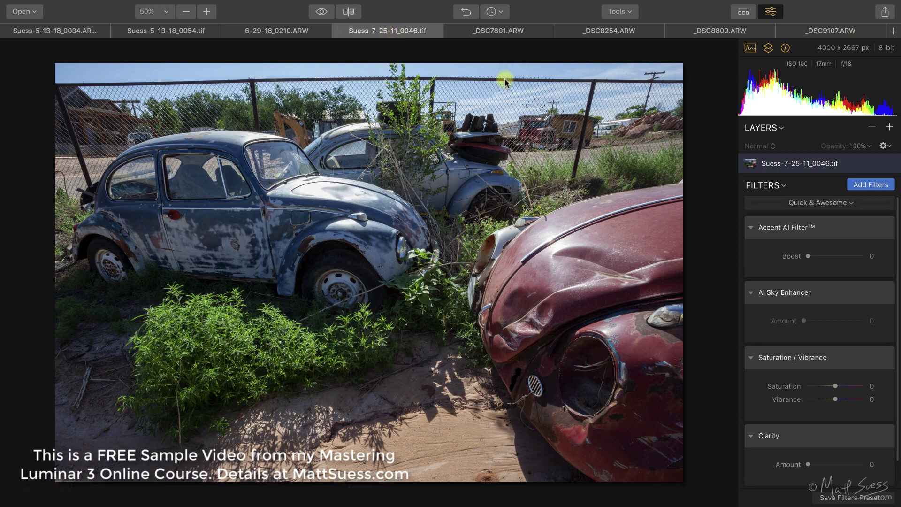
Step: Keep the junked cars photo's sky at 0 and switch to _DSC7801.ARW
click(829, 323)
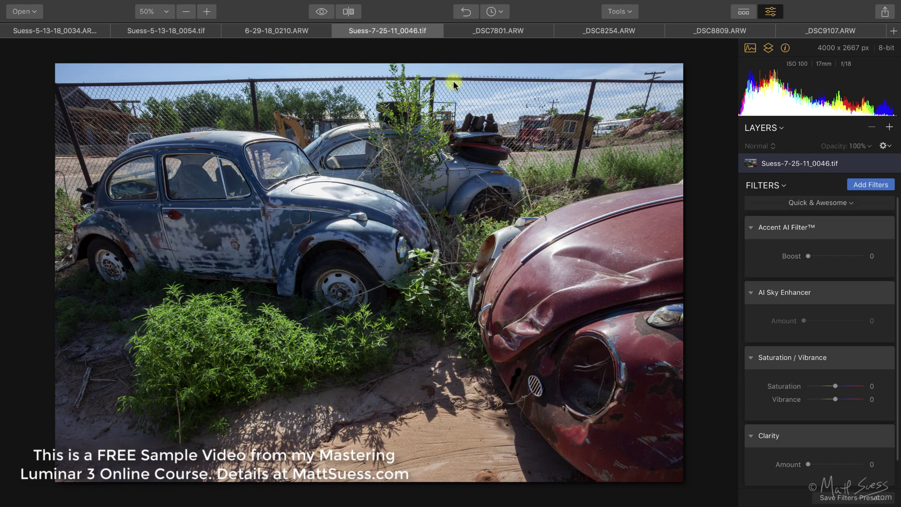
click(484, 31)
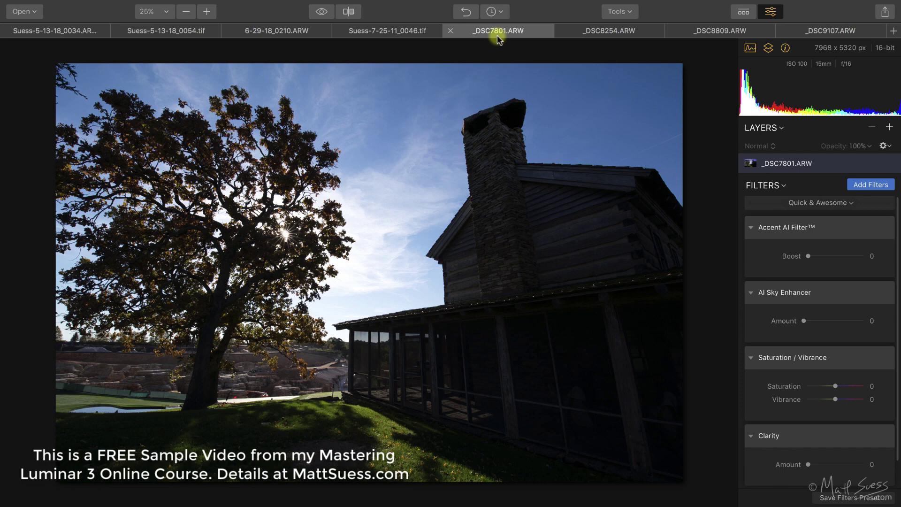
Step: Compare the cabin sky at AI Sky Enhancer 100 while zoomed in, then reset it to 0
click(840, 322)
drag(840, 322, 886, 323)
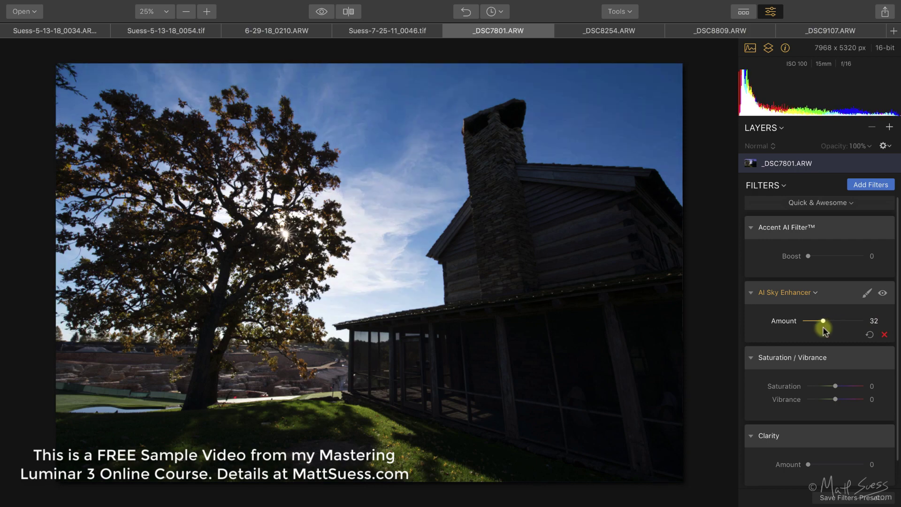
click(841, 321)
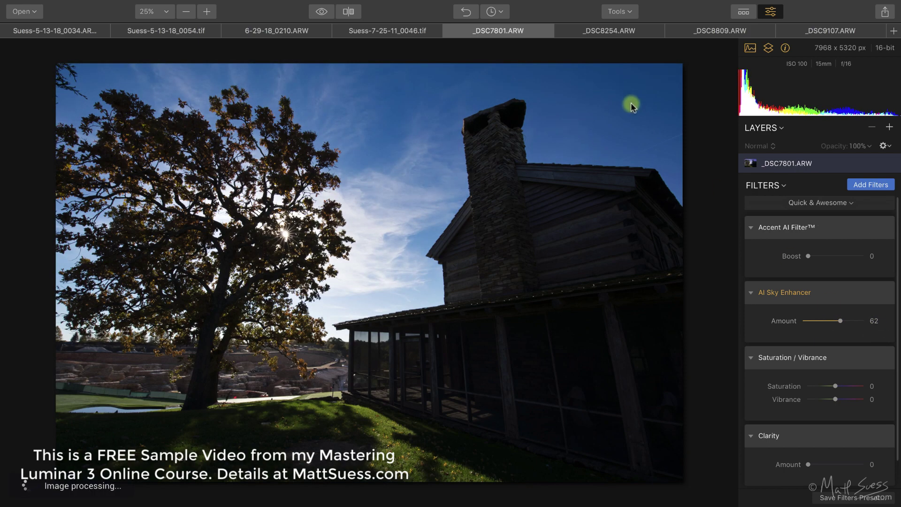
drag(585, 116, 462, 261)
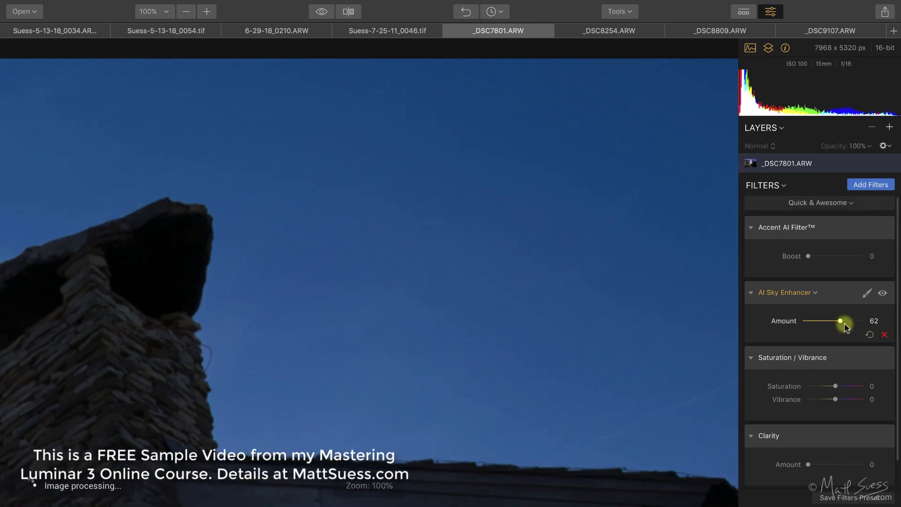
drag(840, 323, 783, 322)
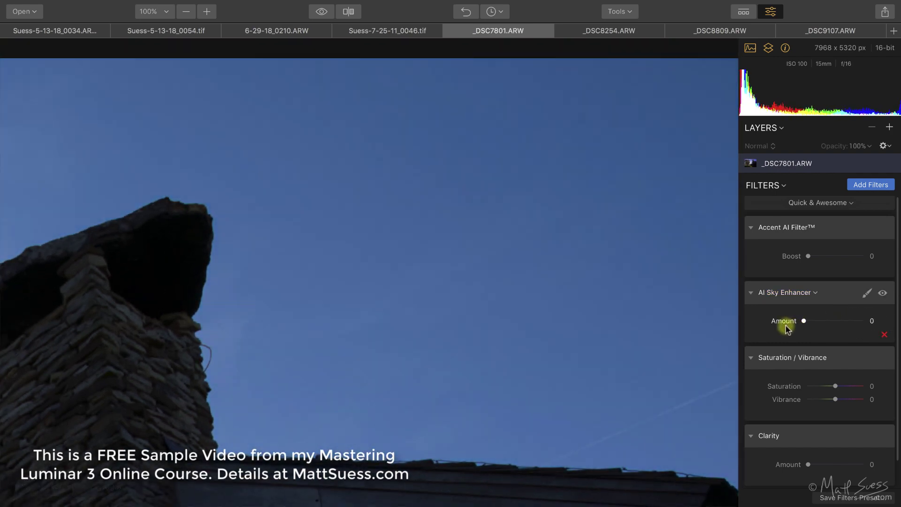
click(584, 301)
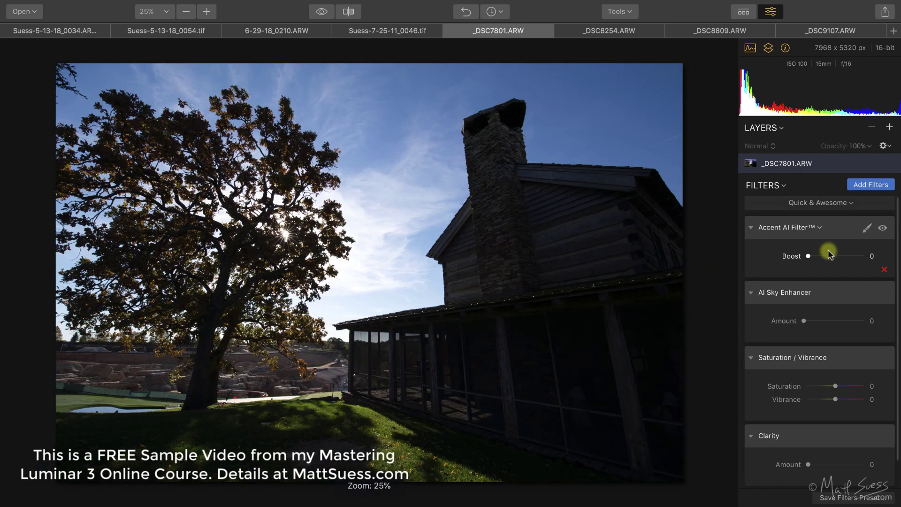
Step: Set the cabin photo's Accent AI Boost to 34 and AI Sky Enhancer Amount to 71
click(851, 260)
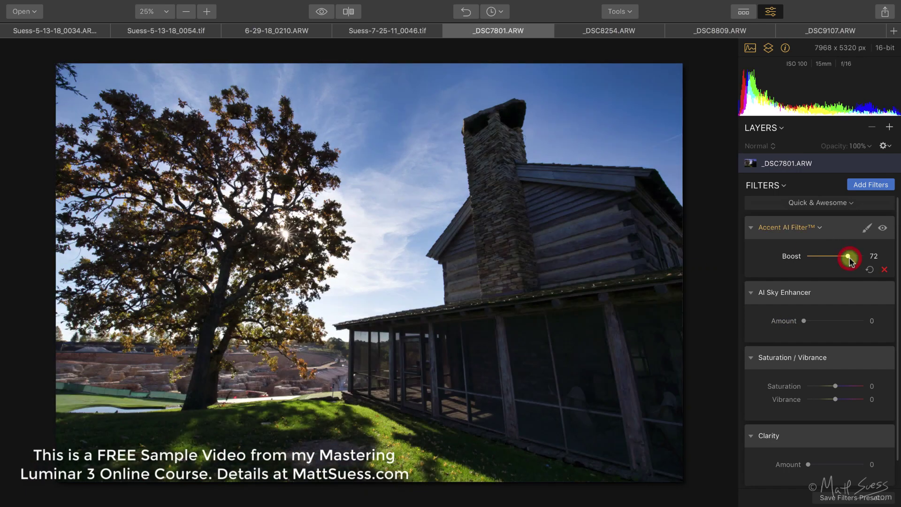
drag(804, 321, 846, 320)
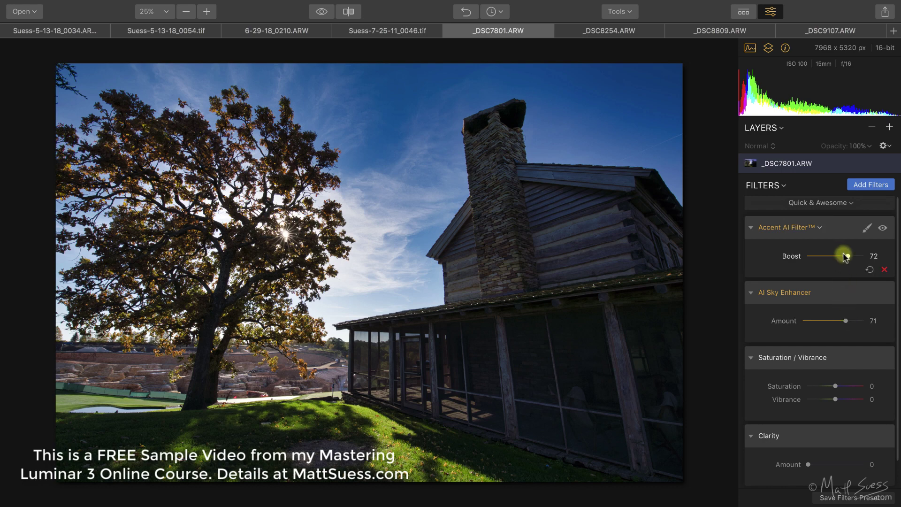
drag(846, 255, 824, 260)
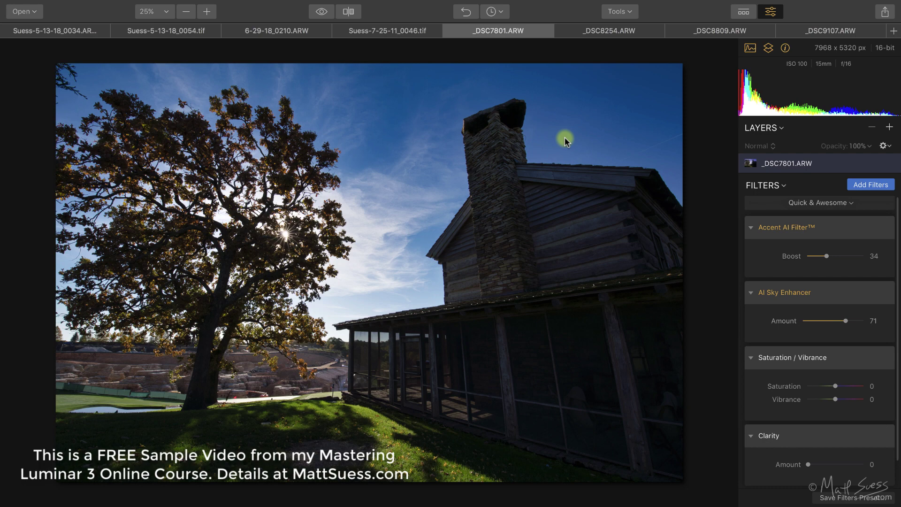
Step: Give _DSC8254.ARW Accent AI Boost 39 and AI Sky Enhancer 37, then open _DSC8809.ARW
click(604, 32)
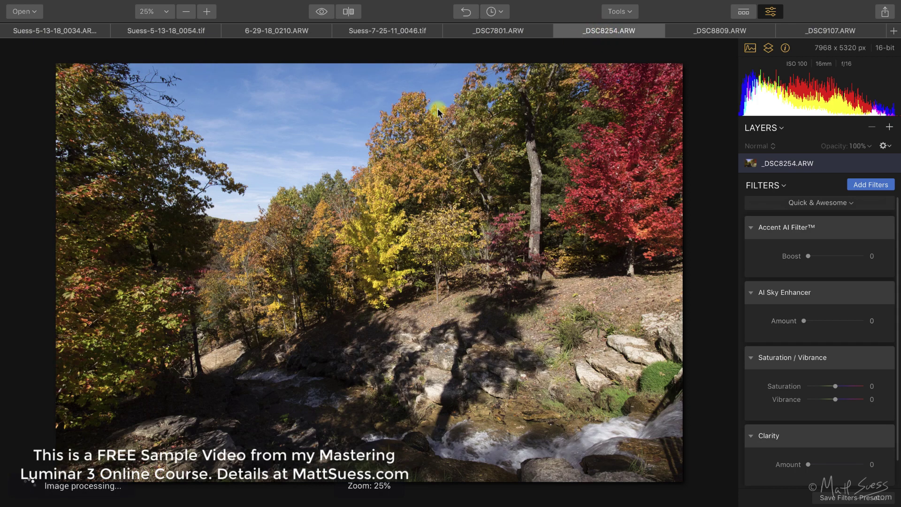
click(830, 255)
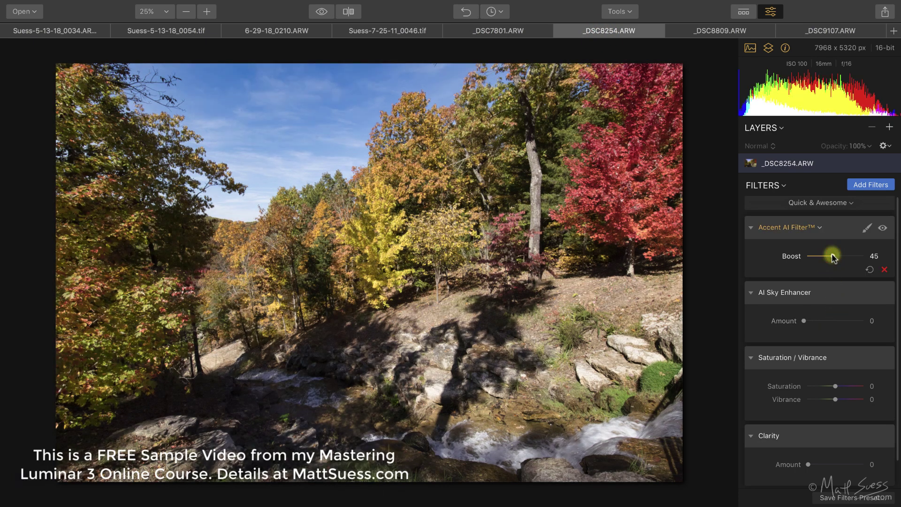
drag(830, 255, 788, 256)
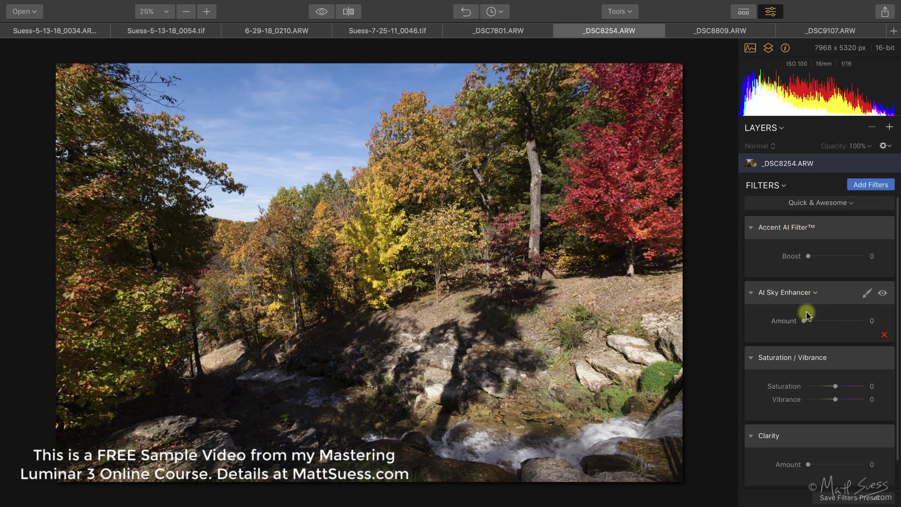
drag(815, 323, 844, 319)
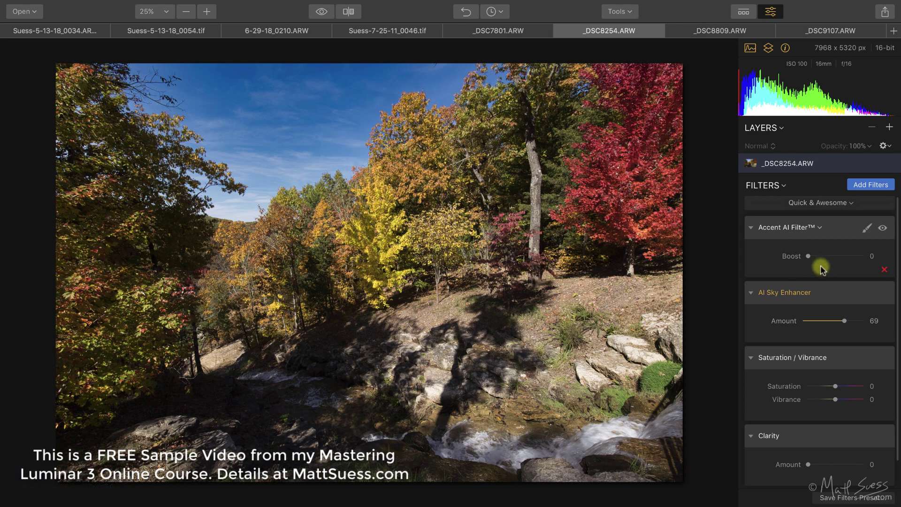
mouse_move(822, 256)
mouse_down()
mouse_move(845, 257)
mouse_move(829, 257)
mouse_up()
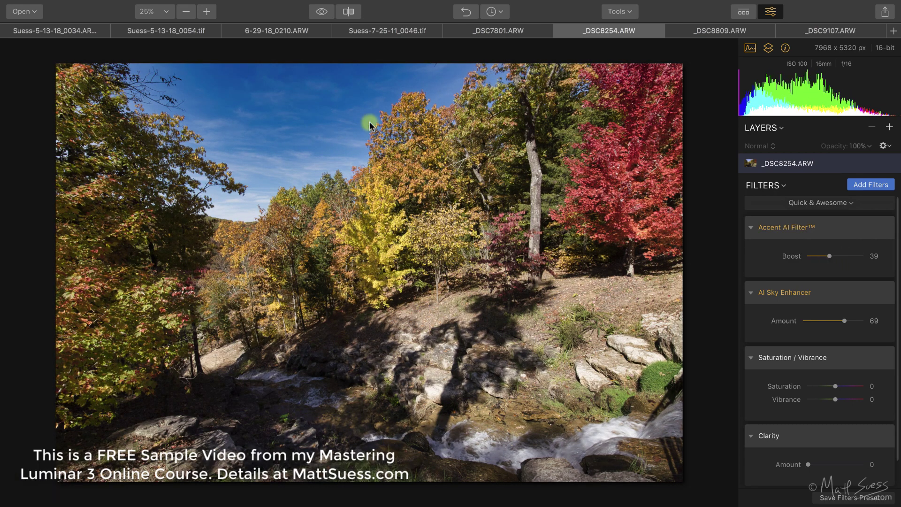
click(826, 322)
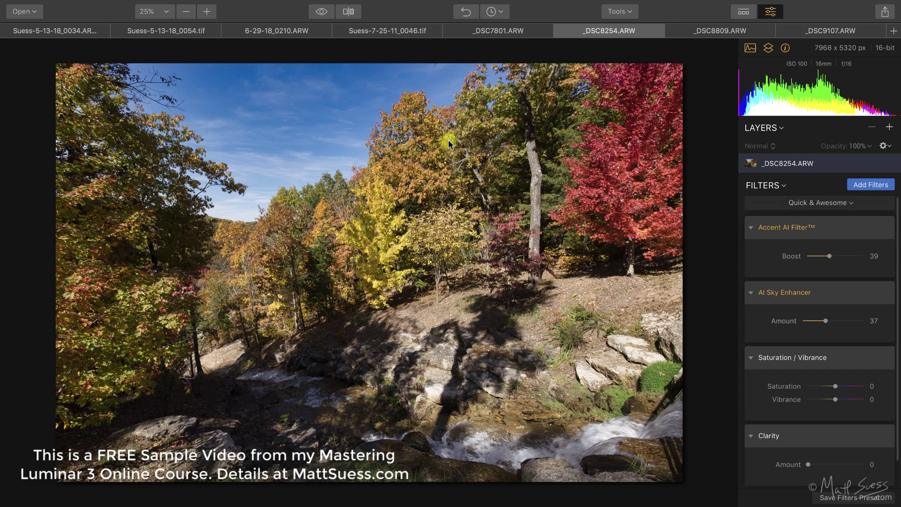
click(698, 31)
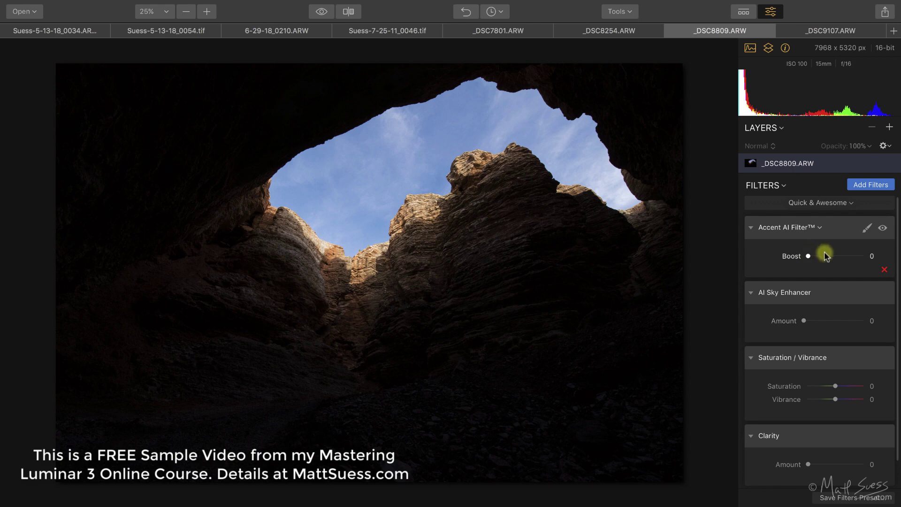
Step: Set the cave photo's Accent AI Boost to 100 and AI Sky Enhancer to 45, comparing with the original
drag(824, 251, 870, 259)
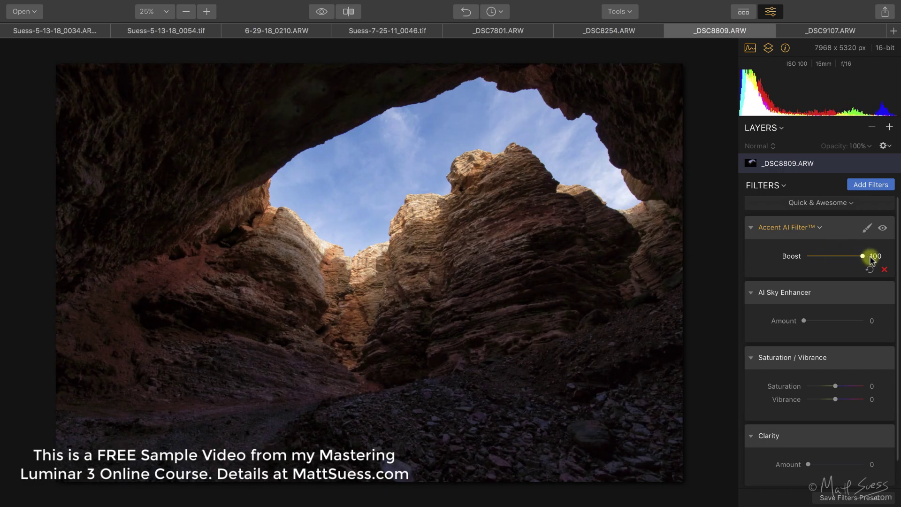
click(871, 257)
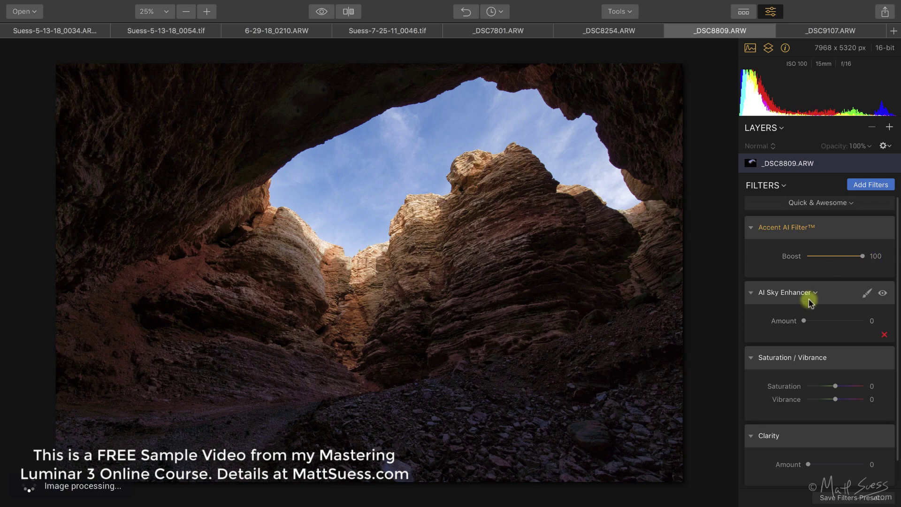
drag(805, 321, 872, 321)
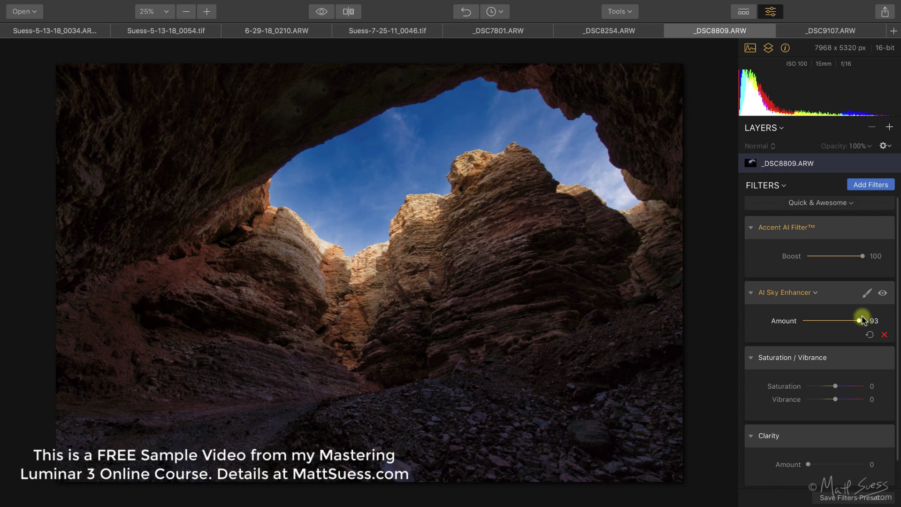
drag(861, 316, 831, 320)
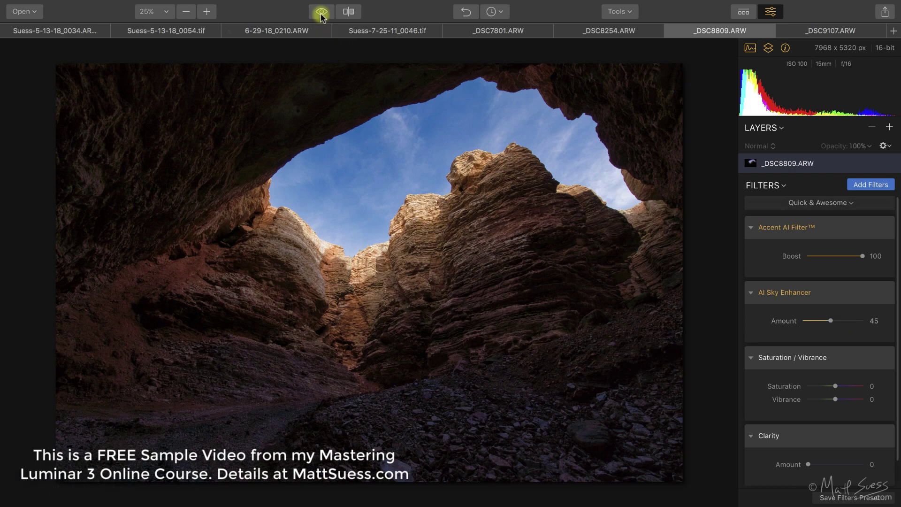
drag(321, 15, 322, 15)
Step: Open the sunset photo _DSC9107.ARW and give it an Accent AI boost of 59
click(845, 37)
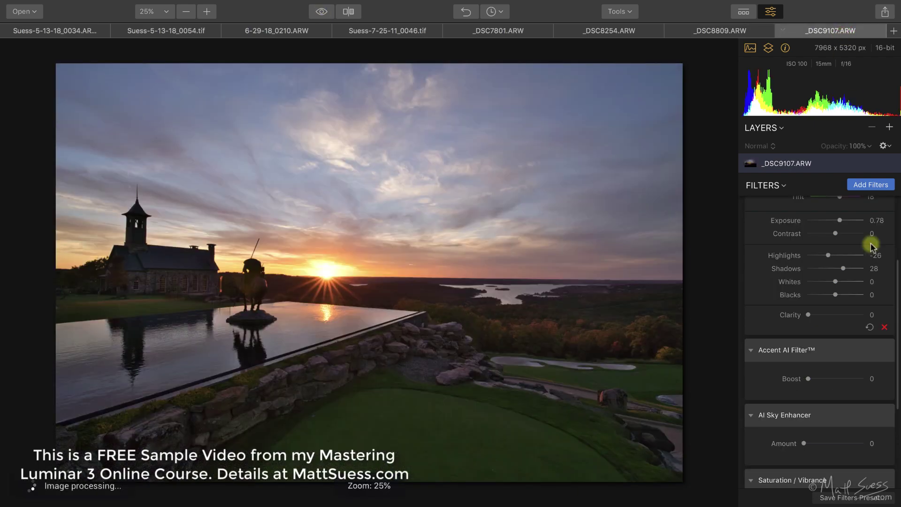
scroll(843, 264, up, 3)
scroll(844, 266, up, 2)
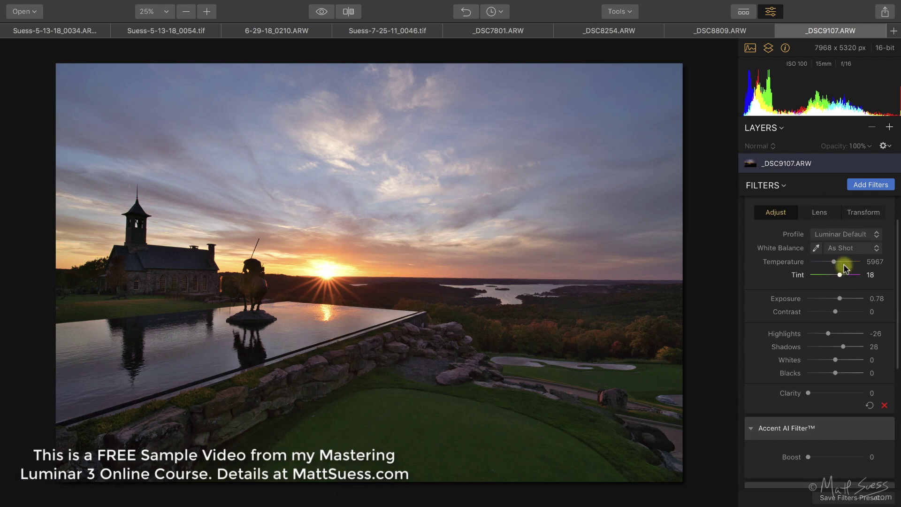
scroll(843, 266, down, 3)
scroll(843, 264, down, 5)
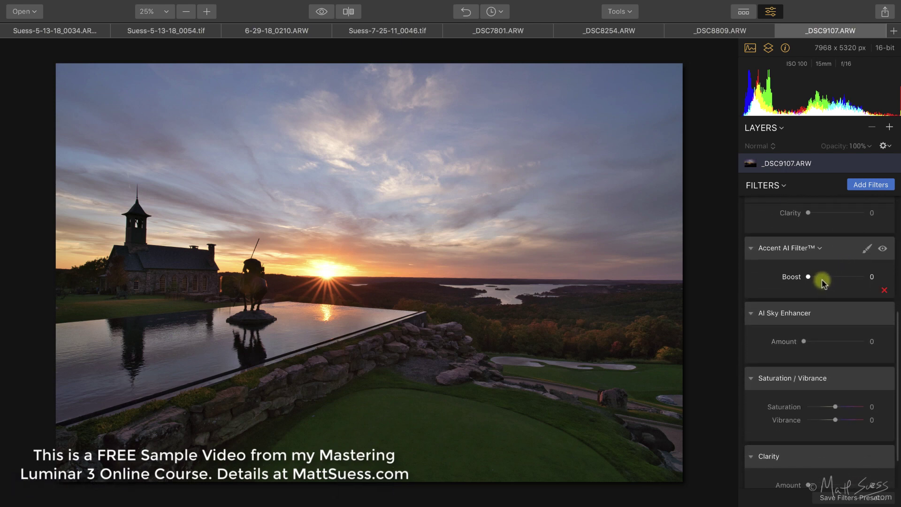
drag(821, 281, 841, 280)
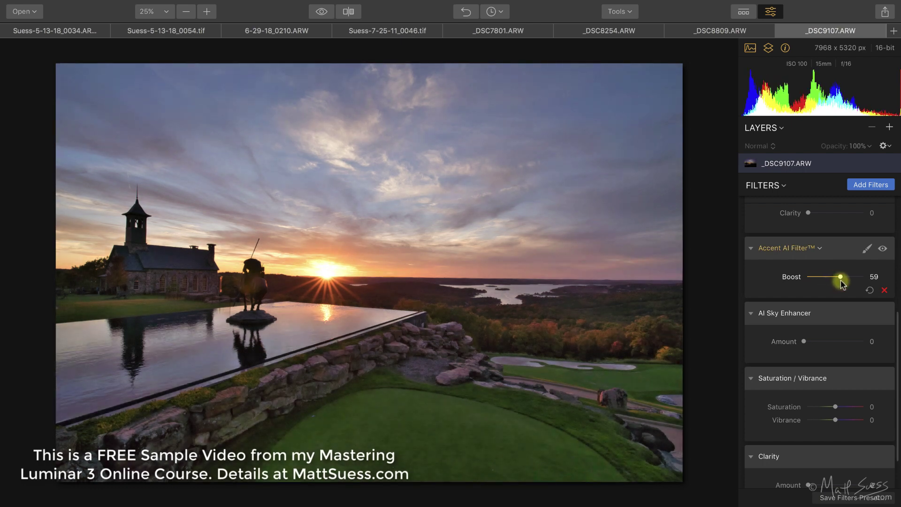
Step: Set AI Sky Enhancer amount to 86 and zoom to 100% around the sun
click(831, 343)
drag(831, 342, 858, 335)
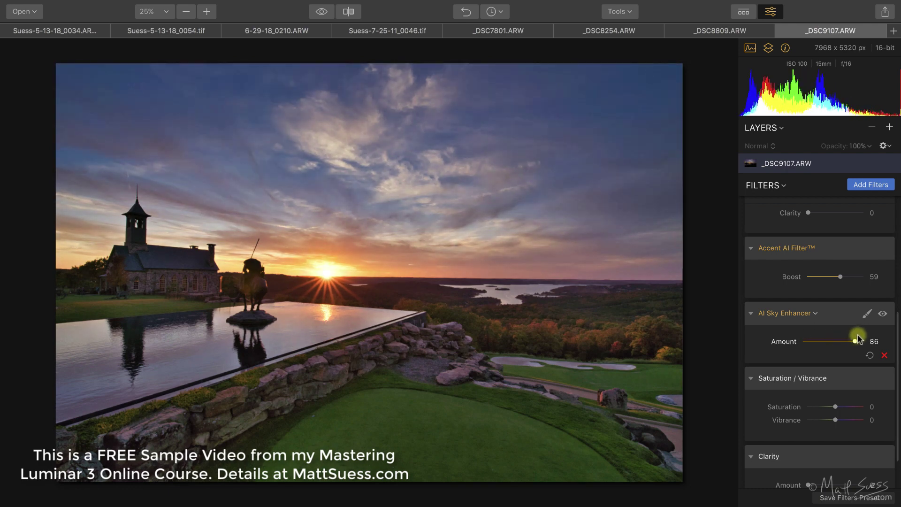
click(316, 267)
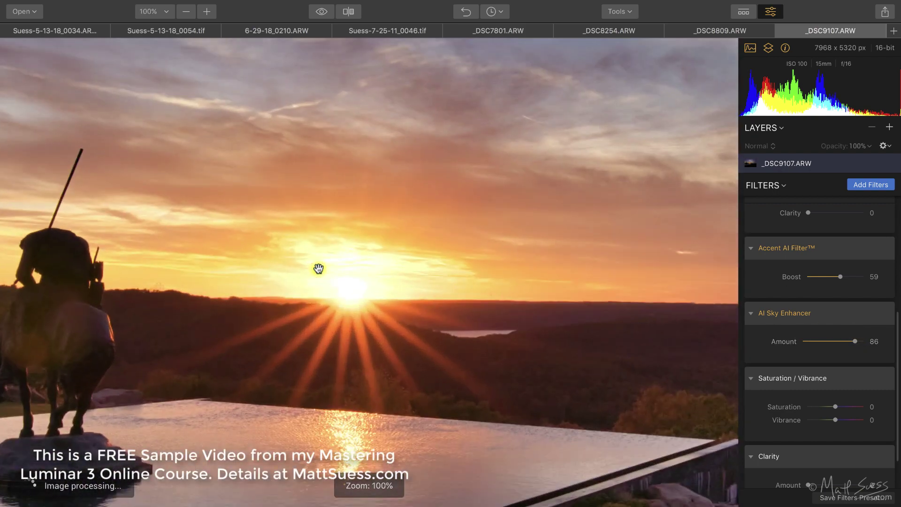
Step: Compare the sunset sky with AI Sky Enhancer switched off and back on
double_click(856, 341)
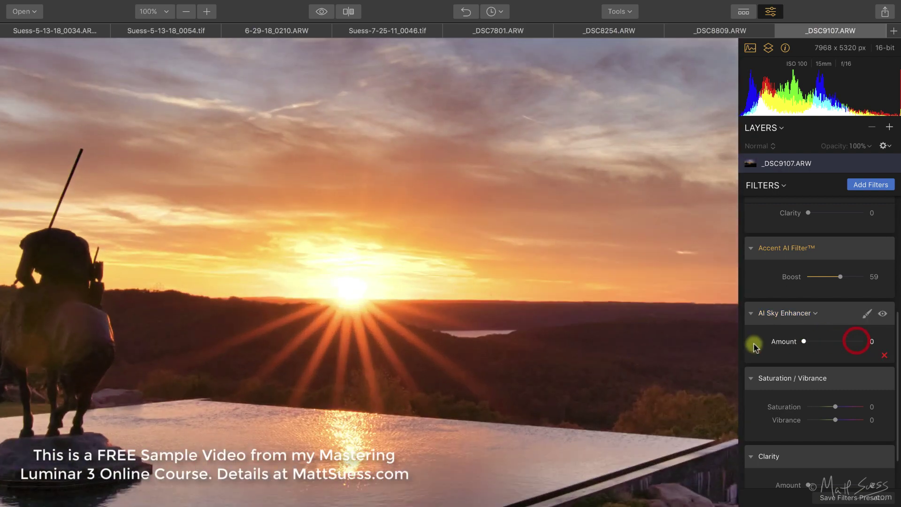
key(ctrl+z)
click(870, 356)
Step: Raise AI Sky Enhancer amount to 100 and return to the full-photo view
drag(804, 341, 869, 361)
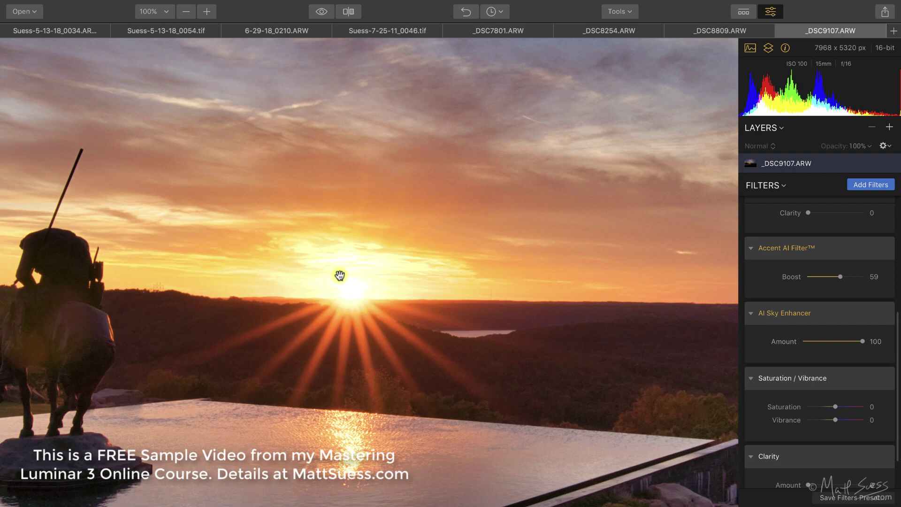
mouse_move(860, 324)
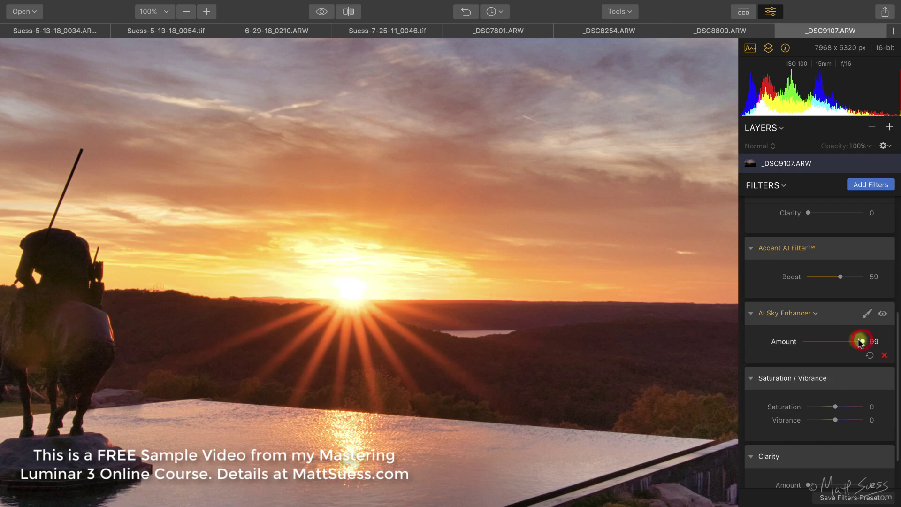
drag(861, 343, 885, 354)
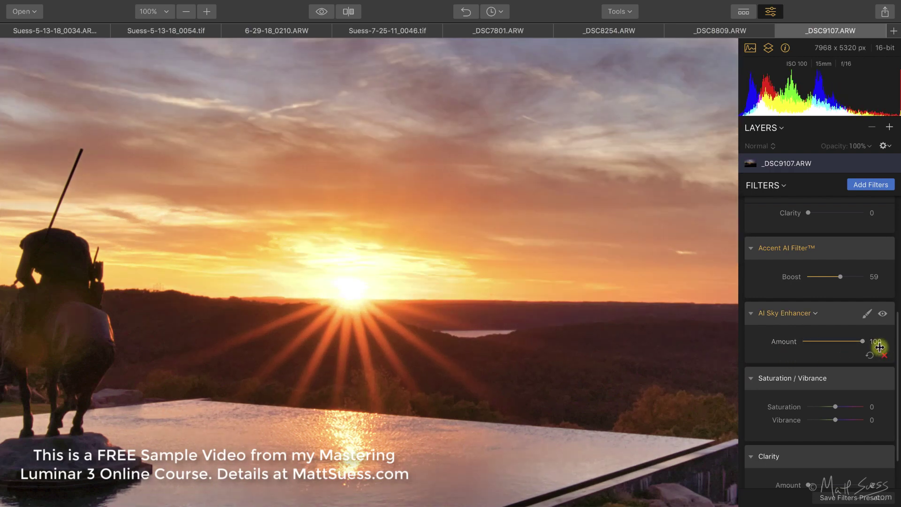
click(596, 344)
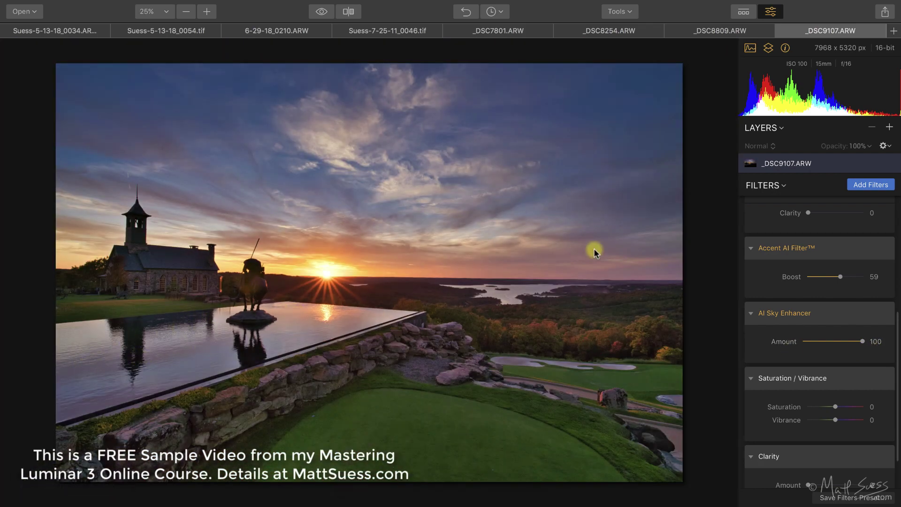
click(862, 341)
mouse_move(862, 341)
mouse_down()
mouse_move(777, 343)
mouse_move(874, 345)
mouse_move(777, 345)
mouse_move(863, 341)
mouse_up()
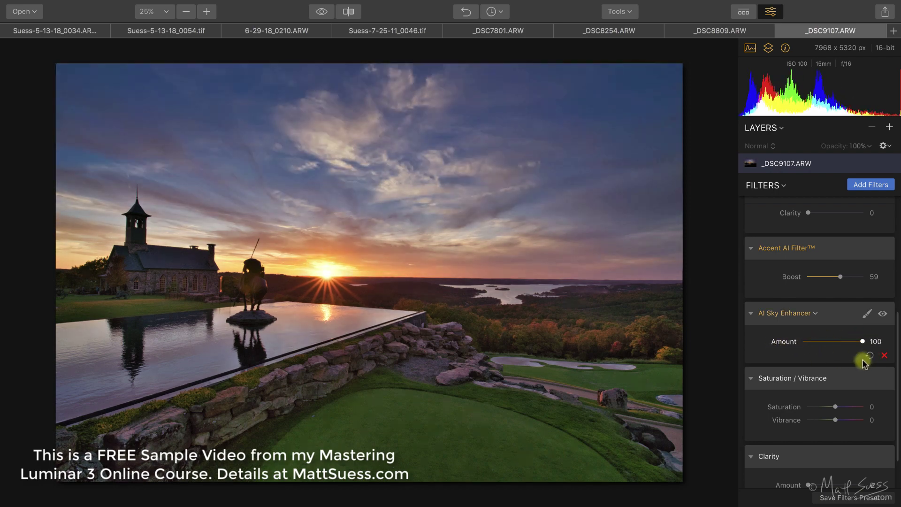